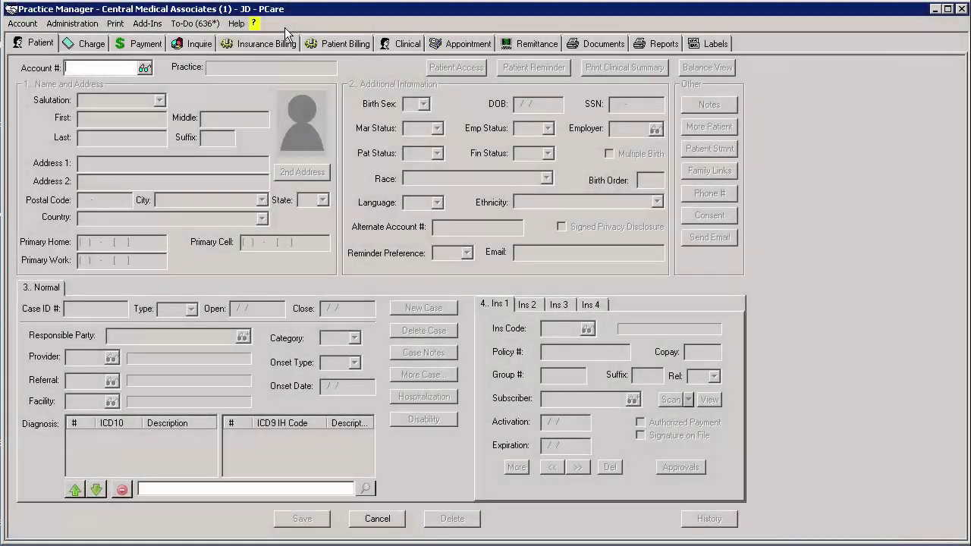
Step: Open the Provider table from Administration > Practice Tables
{"action": "left_click", "coordinate": [72, 23]}
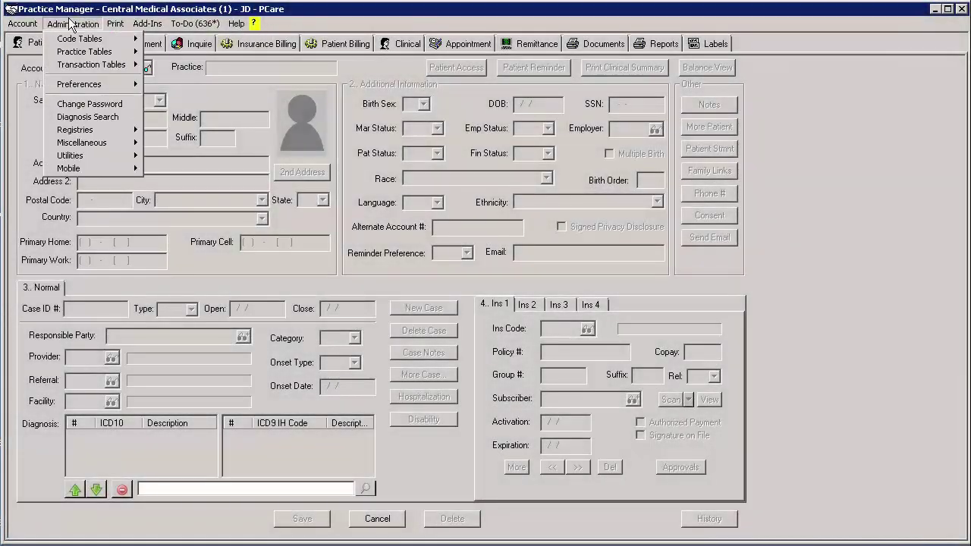
{"action": "mouse_move", "coordinate": [79, 54]}
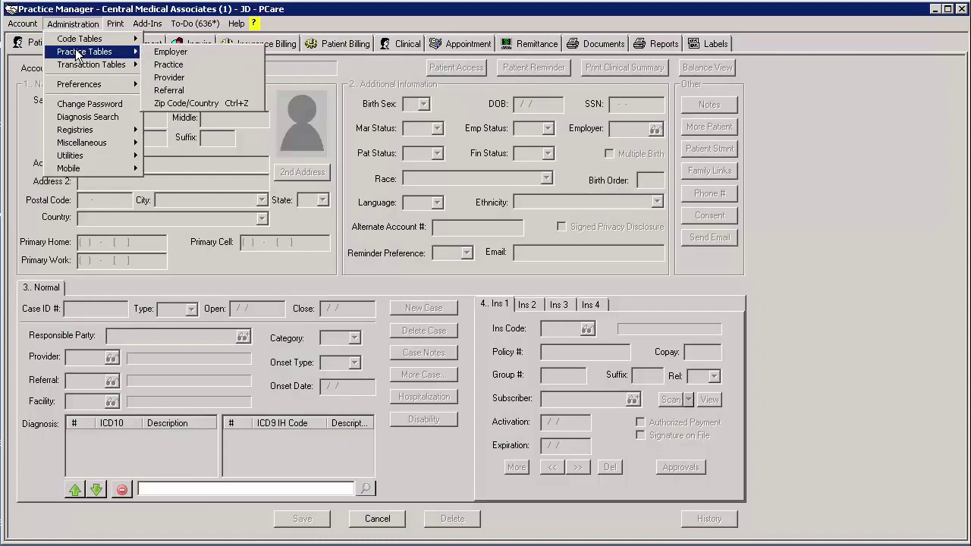
{"action": "left_click", "coordinate": [169, 78]}
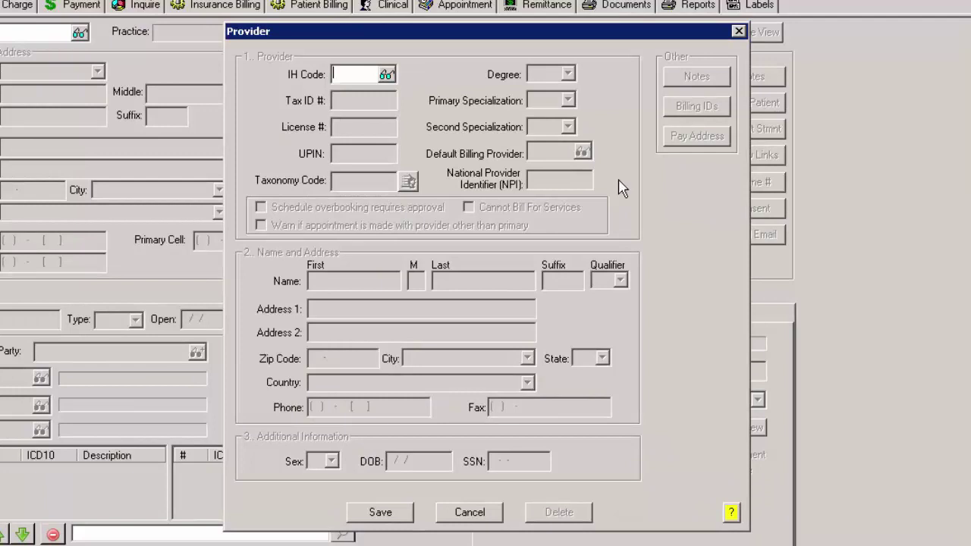
Step: Enter IH code TD plus the provider's tax ID, license number, UPIN and taxonomy code 207Q00000X
{"action": "type", "text": "TD"}
{"action": "key", "text": "Tab"}
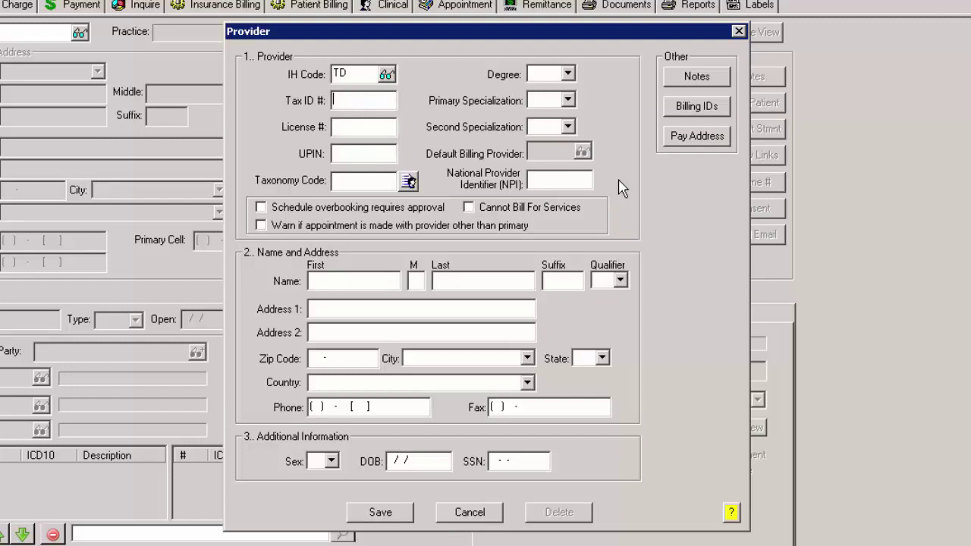
{"action": "type", "text": "987654321"}
{"action": "key", "text": "Tab"}
{"action": "type", "text": "123456"}
{"action": "key", "text": "Tab"}
{"action": "type", "text": "A54321"}
{"action": "key", "text": "Tab"}
{"action": "type", "text": "207Q00000X"}
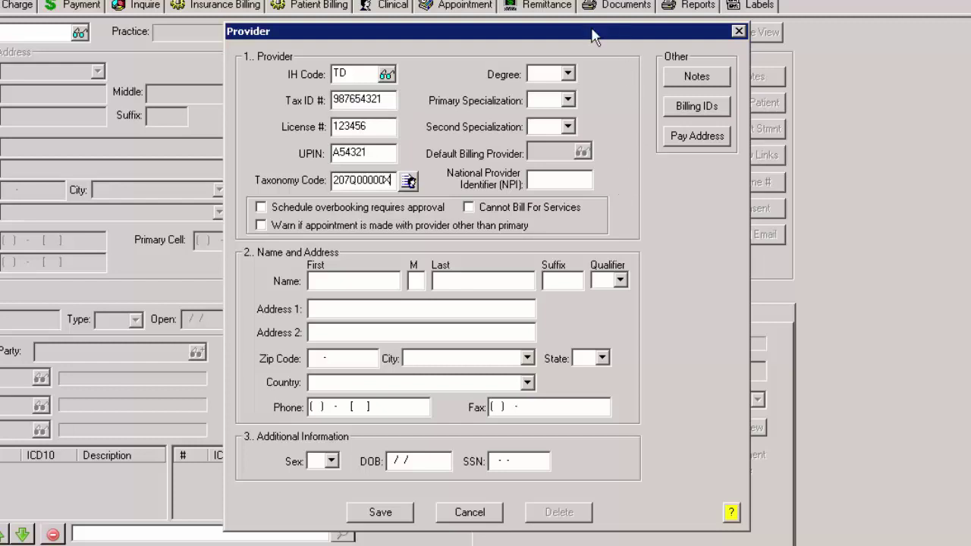
Step: Set degree MD and primary specialization FP, and enter the provider's NPI
{"action": "left_click", "coordinate": [568, 74]}
{"action": "type", "text": "MAMD"}
{"action": "key", "text": "Tab"}
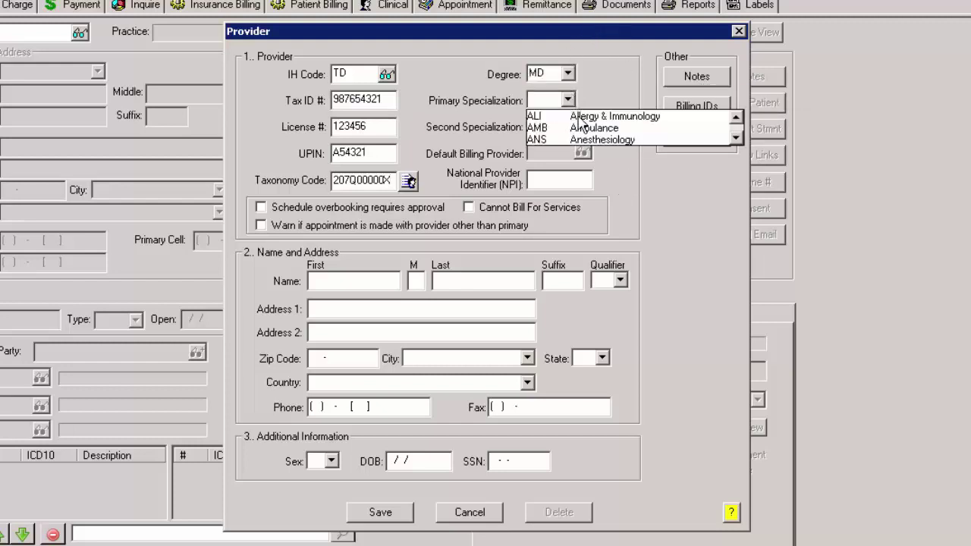
{"action": "type", "text": "FP"}
{"action": "key", "text": "Return"}
{"action": "left_click", "coordinate": [571, 180]}
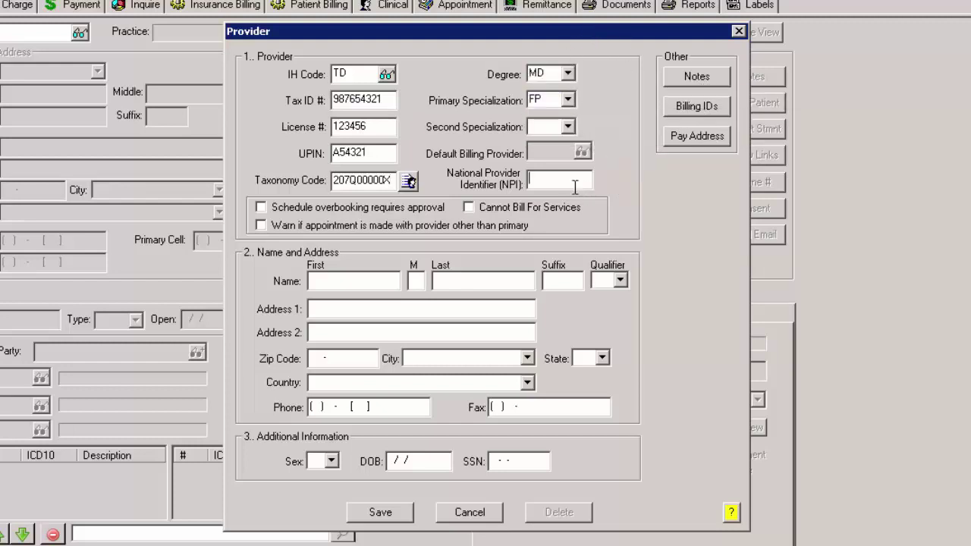
{"action": "type", "text": "9876543431"}
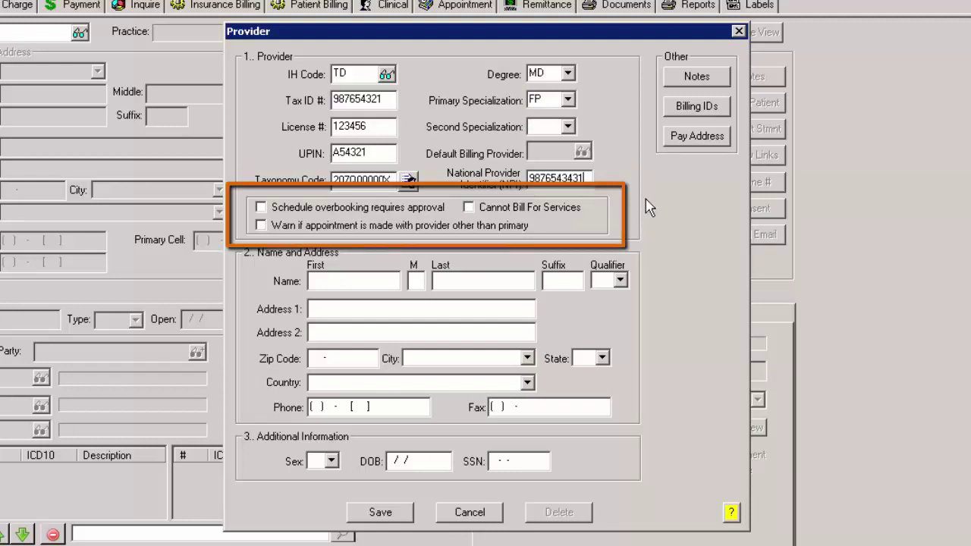
Step: Require approval for schedule overbooking and enter the provider's first name, middle initial and last name
{"action": "left_click", "coordinate": [261, 209]}
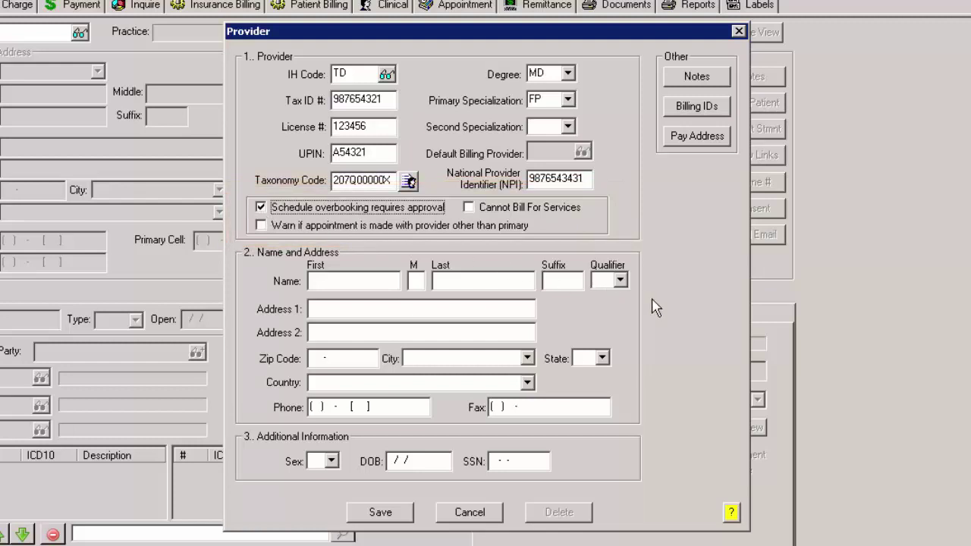
{"action": "left_click", "coordinate": [358, 282]}
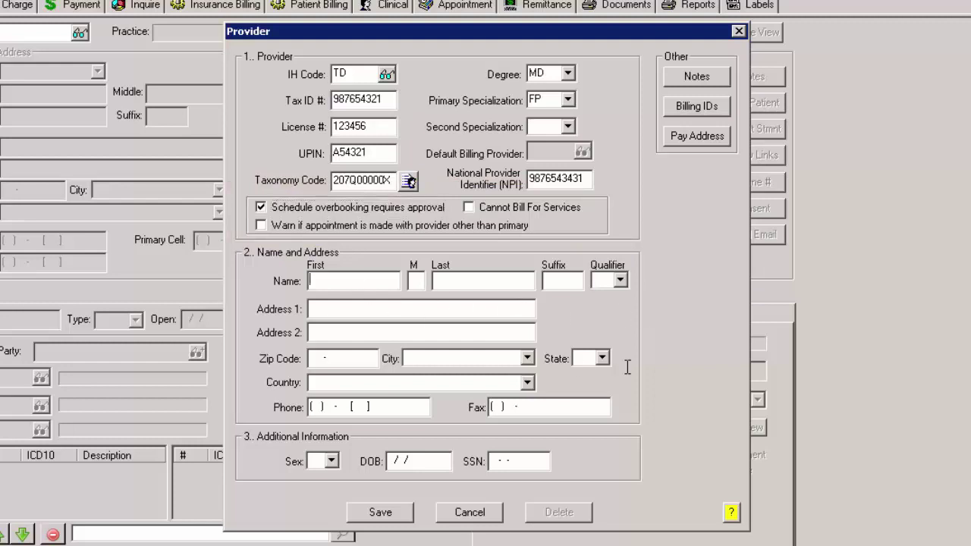
{"action": "type", "text": "Tomas"}
{"action": "key", "text": "Tab"}
{"action": "type", "text": "E"}
{"action": "key", "text": "Tab"}
{"action": "type", "text": "Doe"}
Step: Fill in the provider's street address, zip code, phone and fax, and set sex to Male
{"action": "key", "text": "Tab"}
{"action": "key", "text": "Tab"}
{"action": "key", "text": "Tab"}
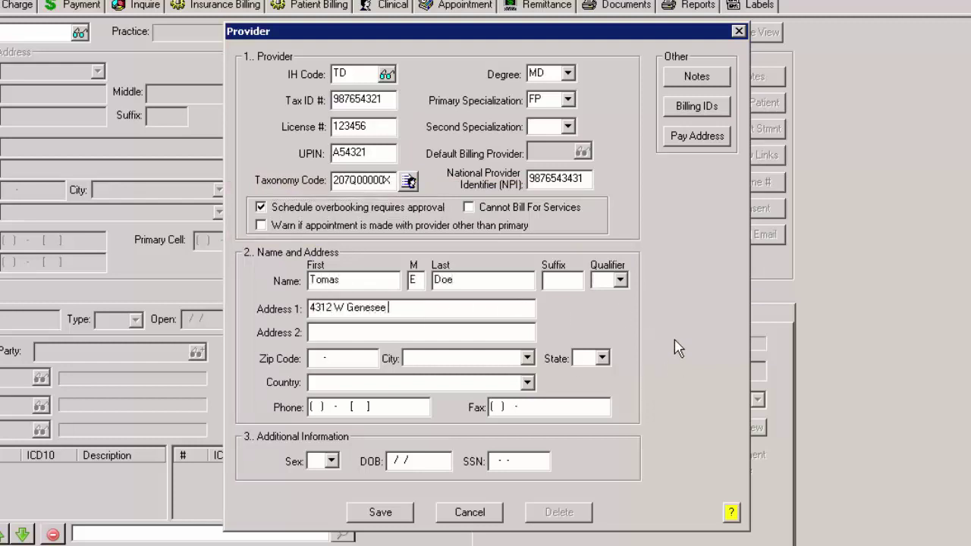
{"action": "key", "text": "Tab"}
{"action": "key", "text": "Tab"}
{"action": "type", "text": "132191950"}
{"action": "key", "text": "Tab"}
{"action": "key", "text": "Tab"}
{"action": "key", "text": "Tab"}
{"action": "key", "text": "Tab"}
{"action": "key", "text": "Tab"}
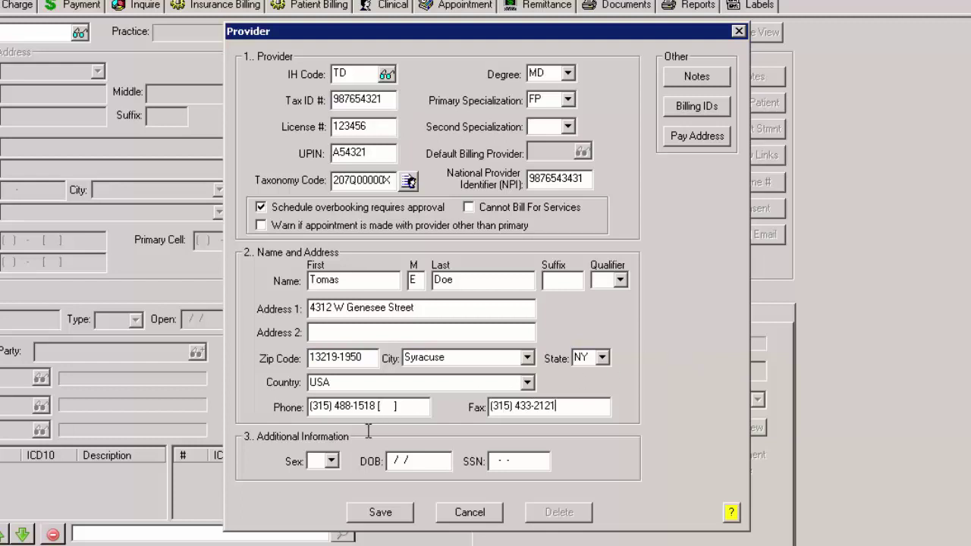
{"action": "left_click", "coordinate": [331, 460]}
{"action": "left_click", "coordinate": [338, 490]}
Step: Start a new provider note, view its notification method choices, then cancel the note unsaved
{"action": "left_click", "coordinate": [716, 76]}
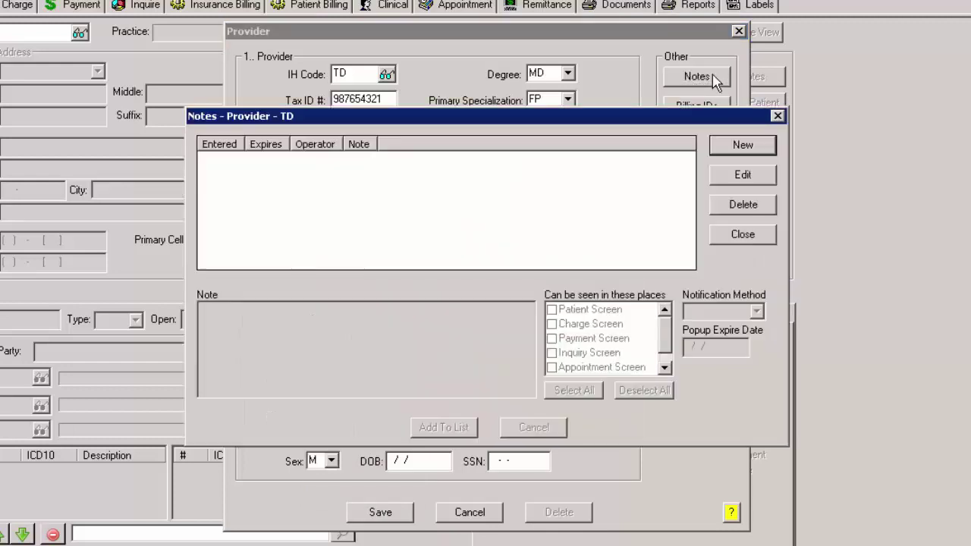
{"action": "left_click", "coordinate": [743, 145]}
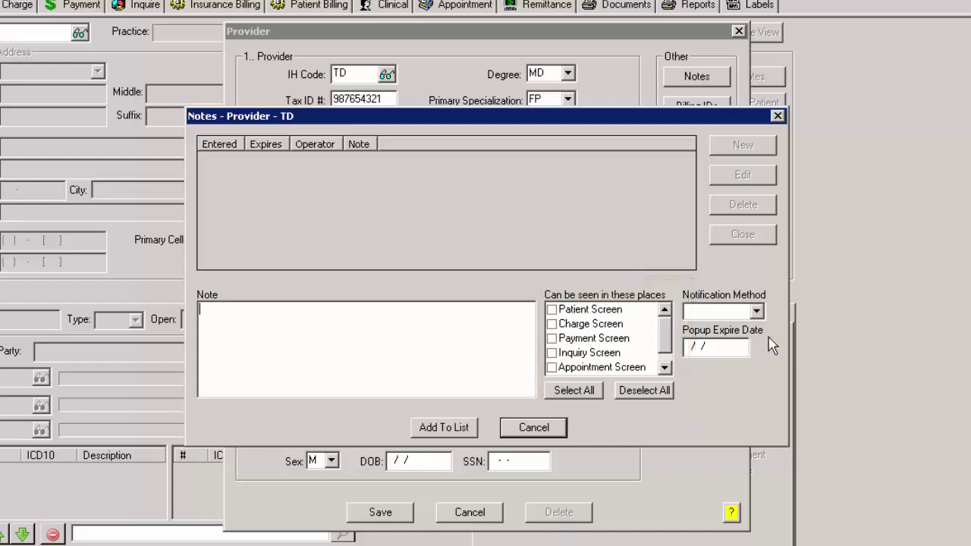
{"action": "left_click", "coordinate": [756, 312]}
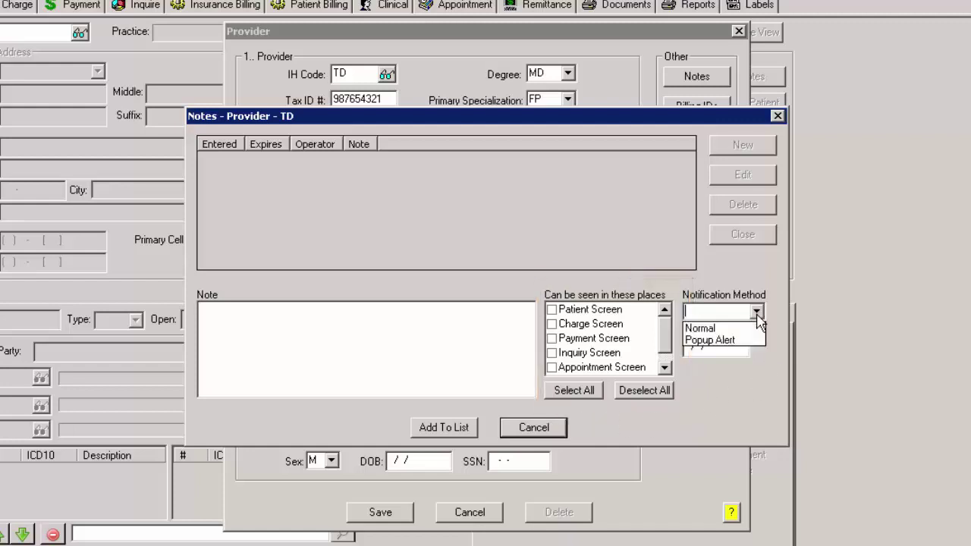
{"action": "left_click", "coordinate": [757, 313]}
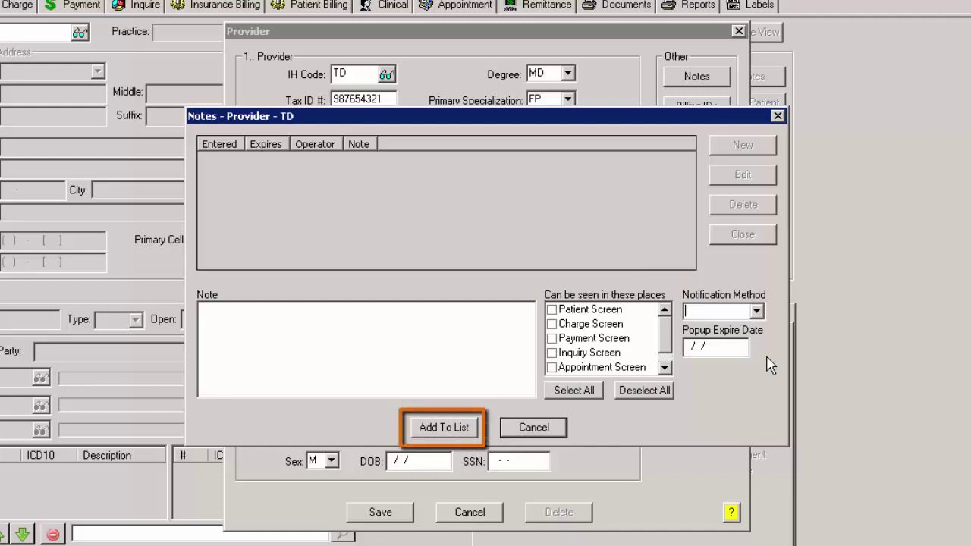
{"action": "left_click", "coordinate": [558, 427]}
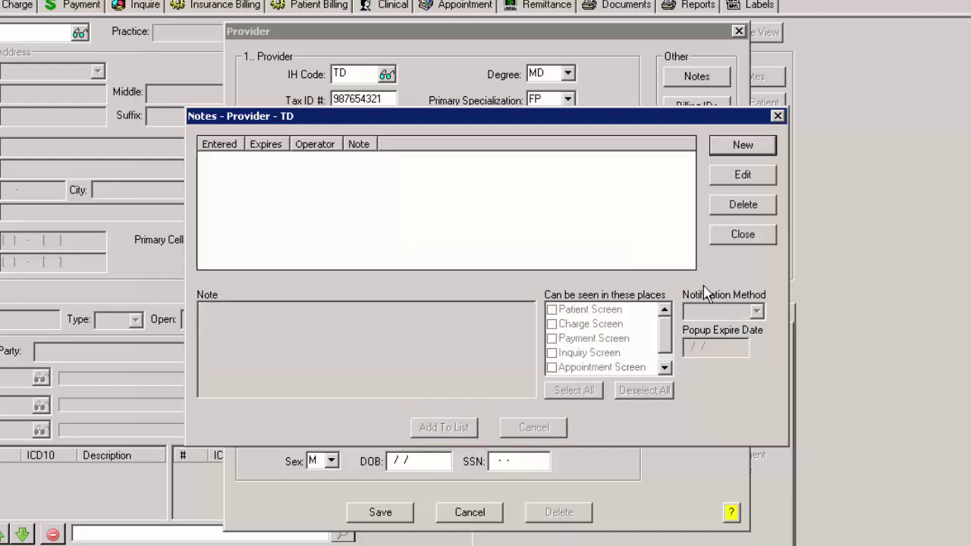
{"action": "left_click", "coordinate": [741, 235]}
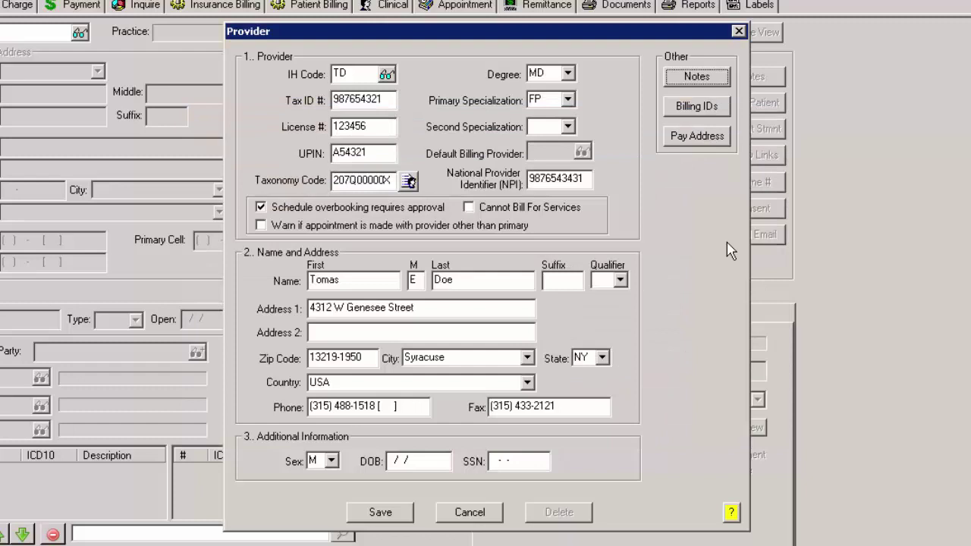
{"action": "left_click", "coordinate": [706, 115]}
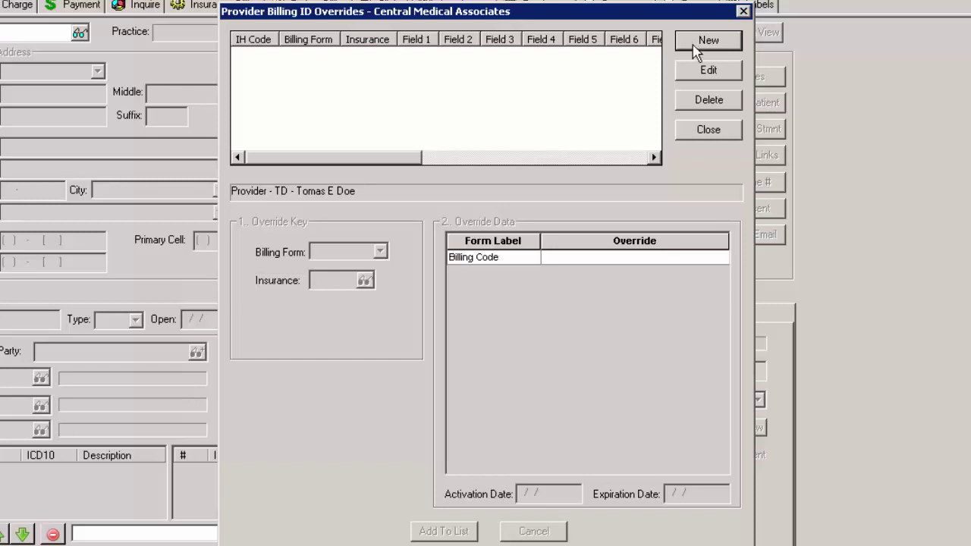
{"action": "left_click", "coordinate": [694, 46]}
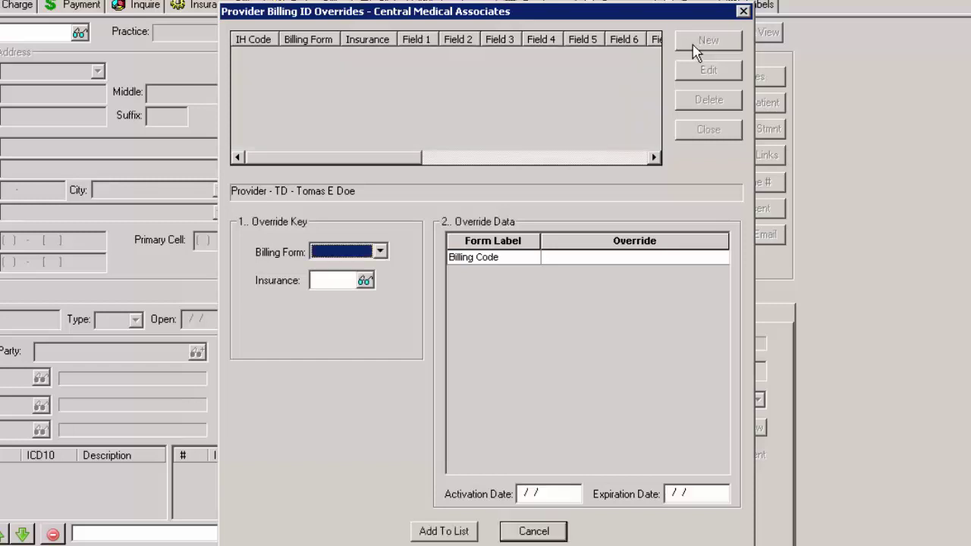
{"action": "left_click", "coordinate": [380, 252]}
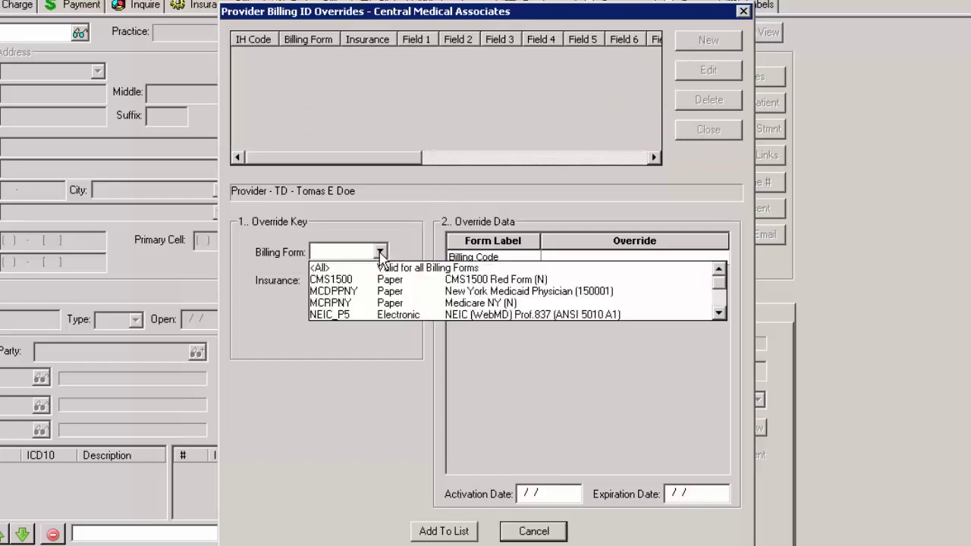
{"action": "left_click", "coordinate": [358, 318]}
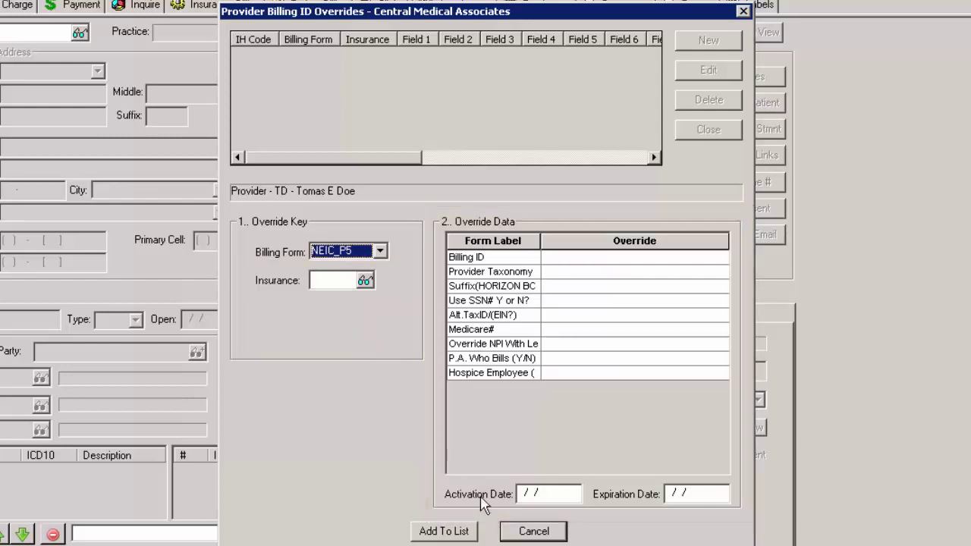
{"action": "left_click", "coordinate": [533, 531]}
{"action": "left_click", "coordinate": [709, 129]}
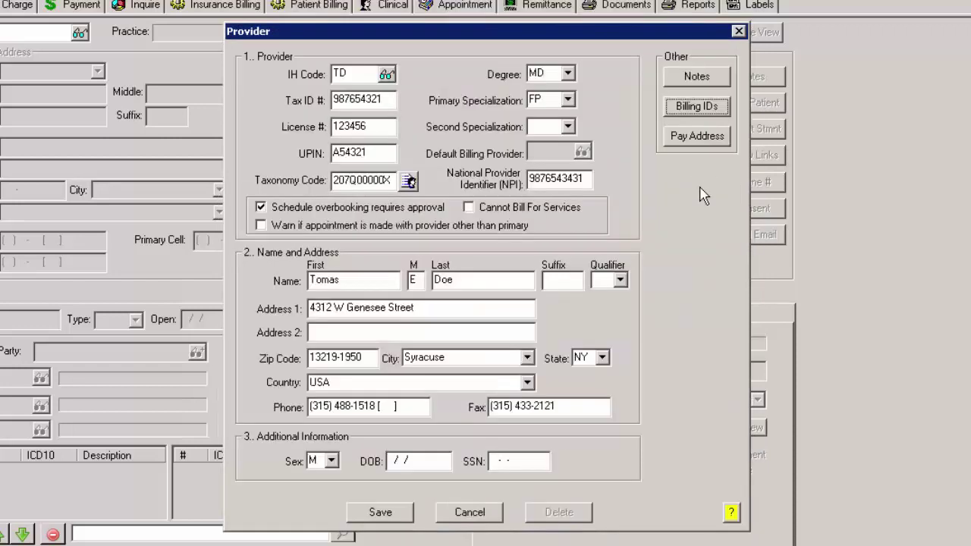
{"action": "left_click", "coordinate": [696, 139]}
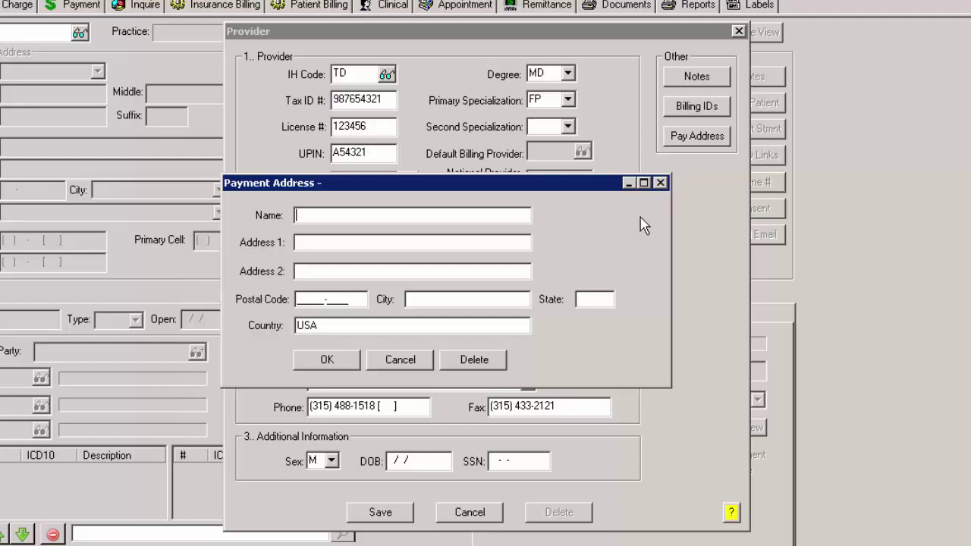
{"action": "left_click", "coordinate": [348, 366]}
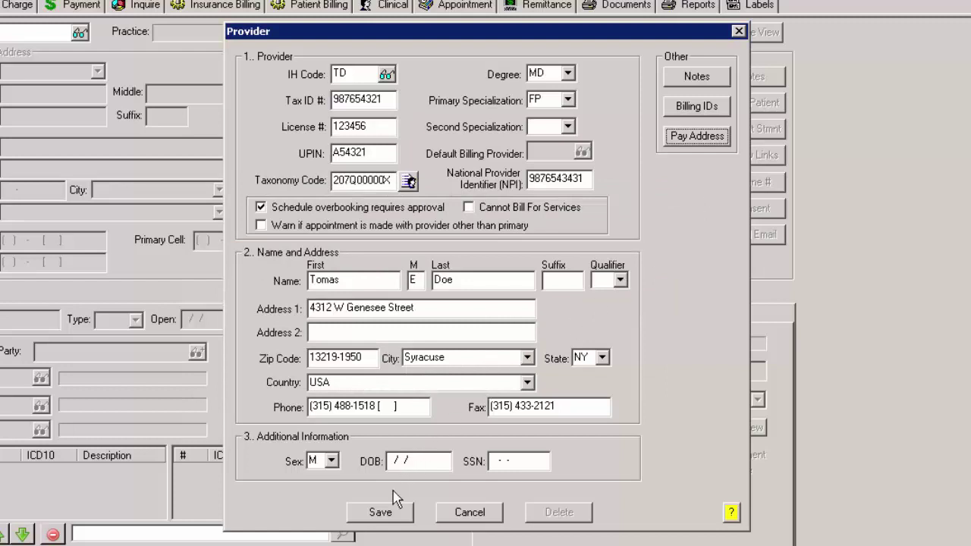
Step: Save the new provider record TD
{"action": "left_click", "coordinate": [387, 515]}
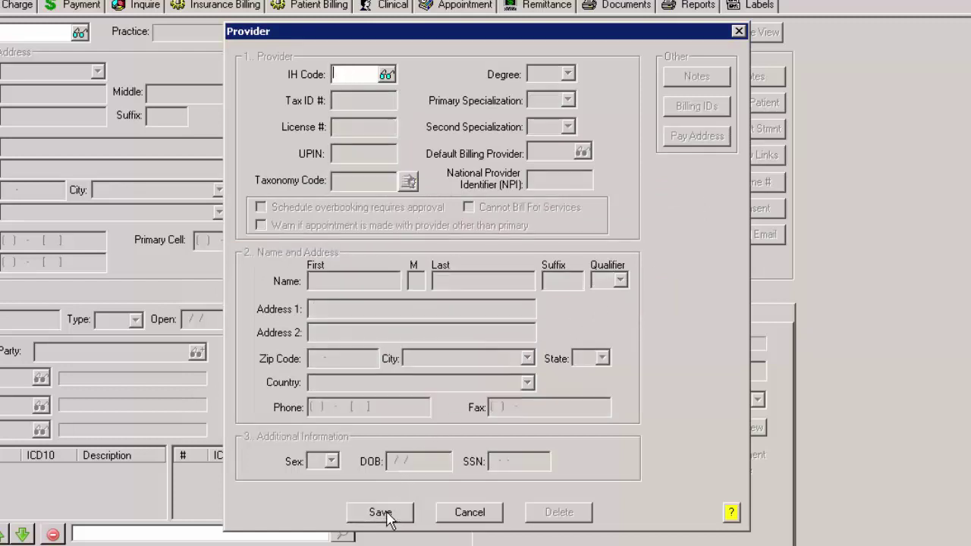